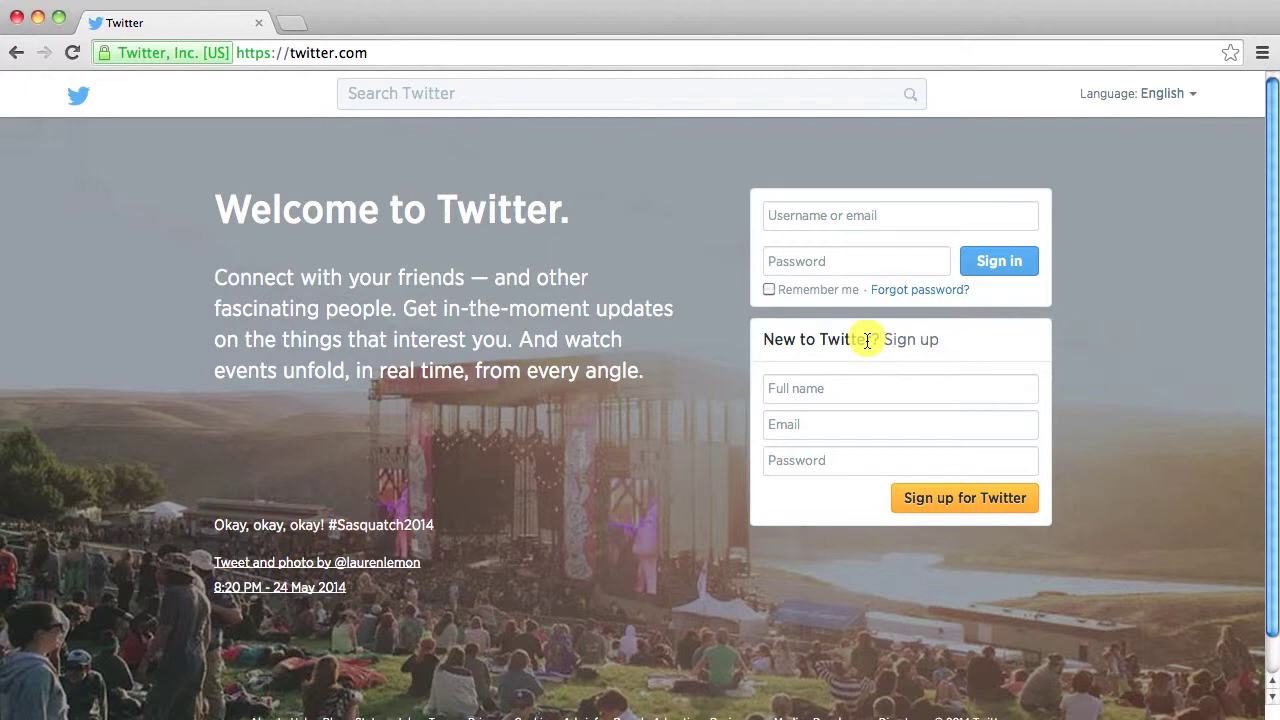
# - Enter the new user's full name, e-mail address and a password, then submit the sign-up form
pyautogui.click(858, 385)
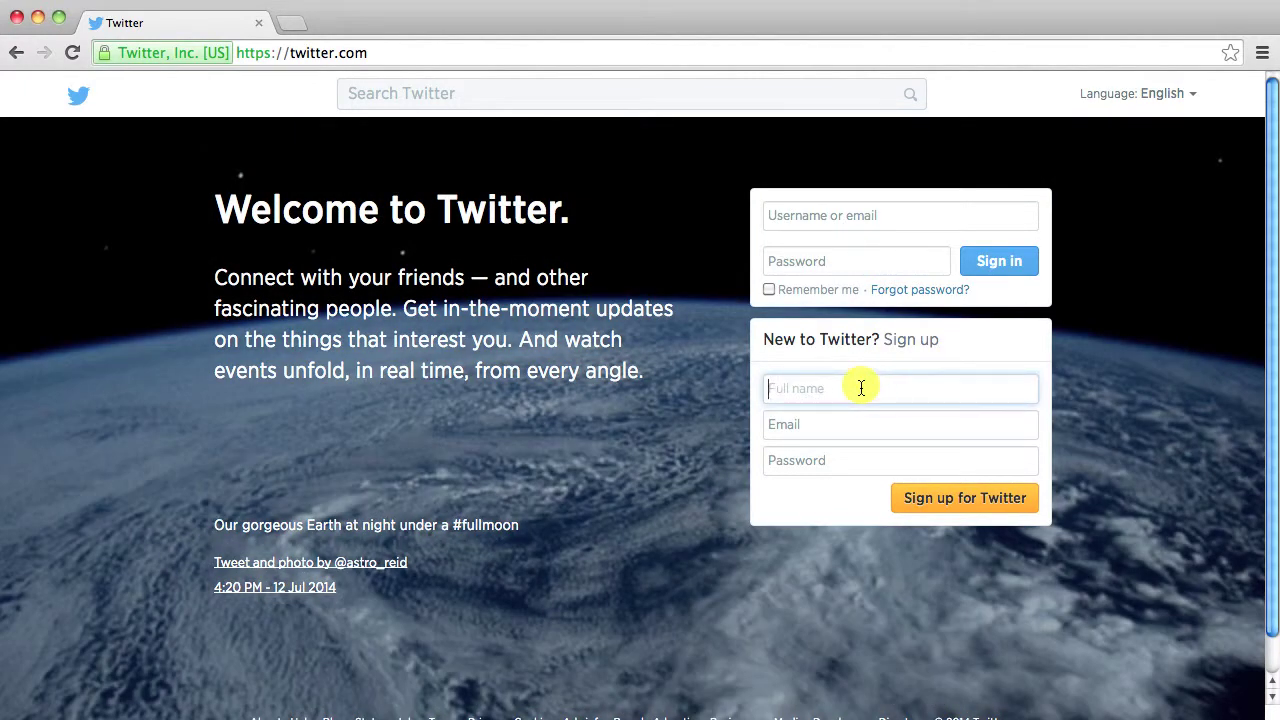
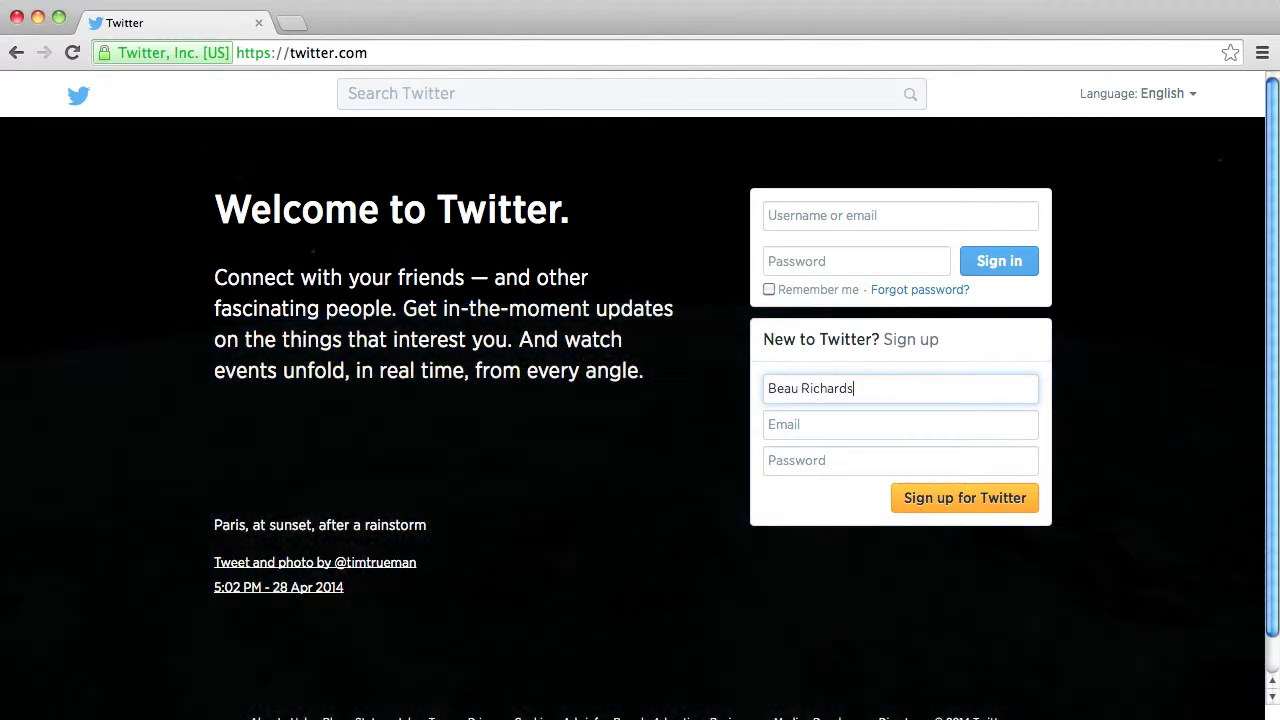
pyautogui.press('Tab')
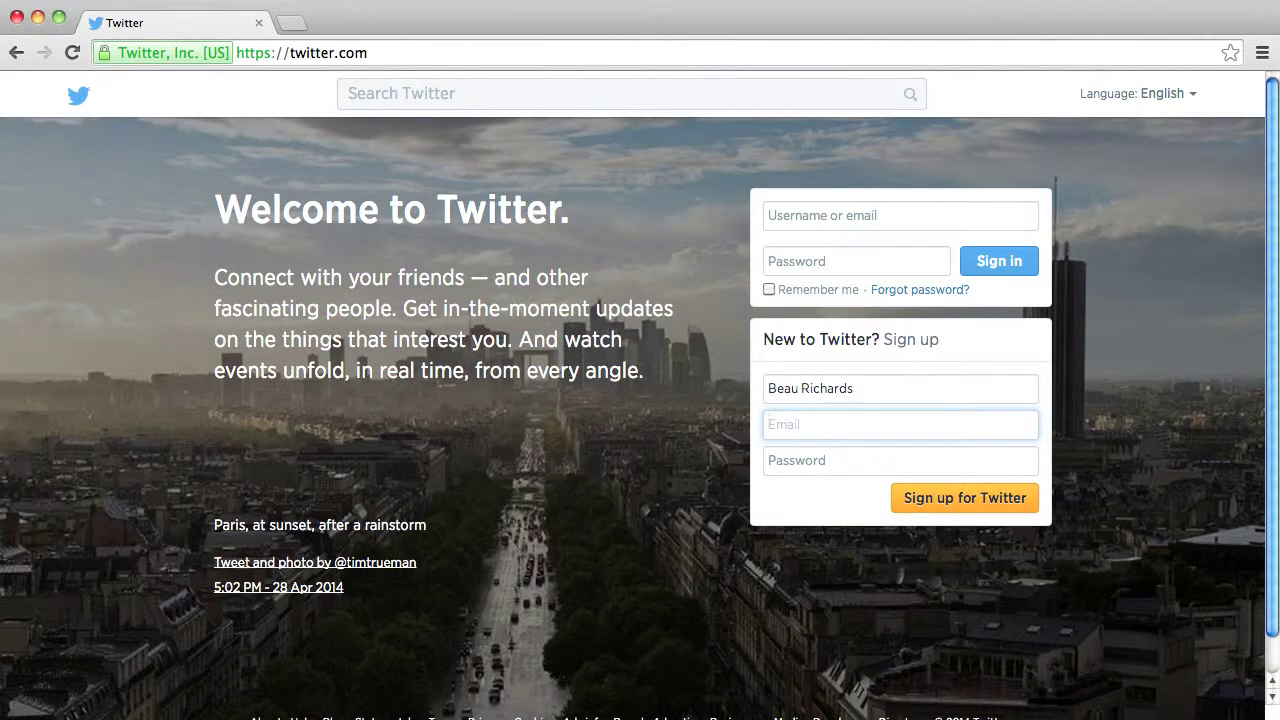
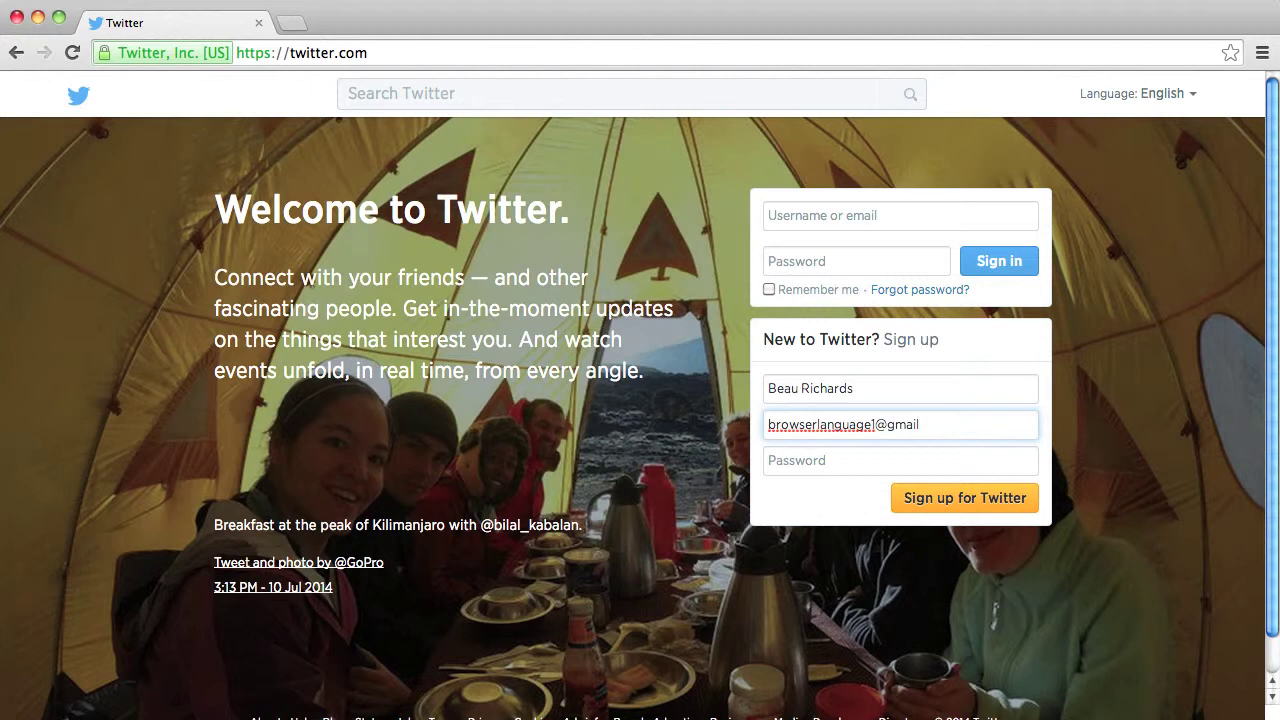
pyautogui.press('Tab')
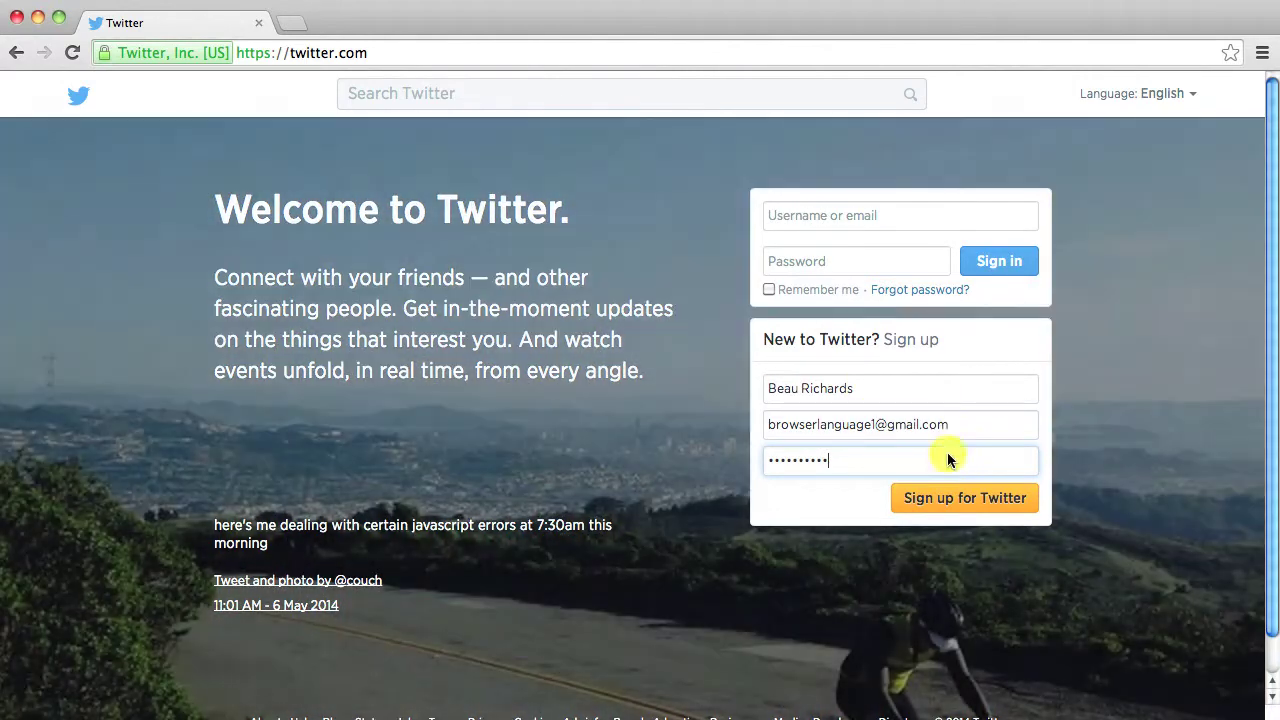
pyautogui.click(940, 500)
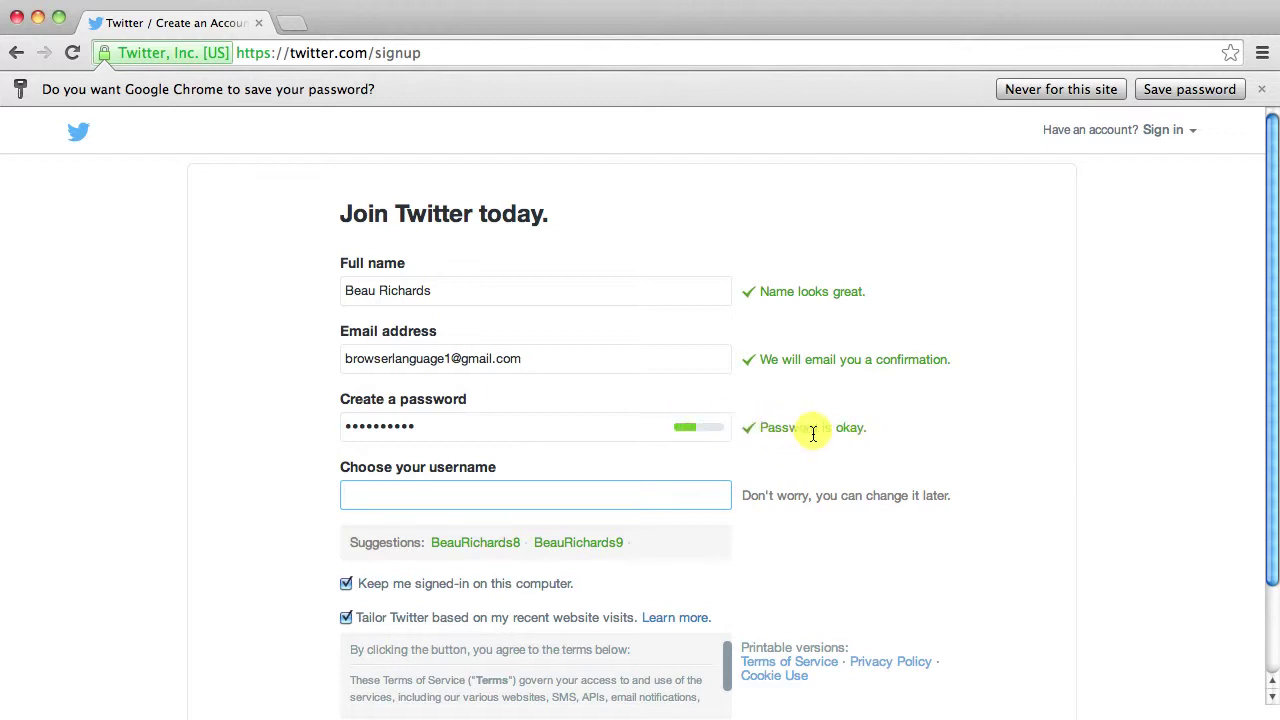
# - Enter an available username for the new account
pyautogui.click(449, 494)
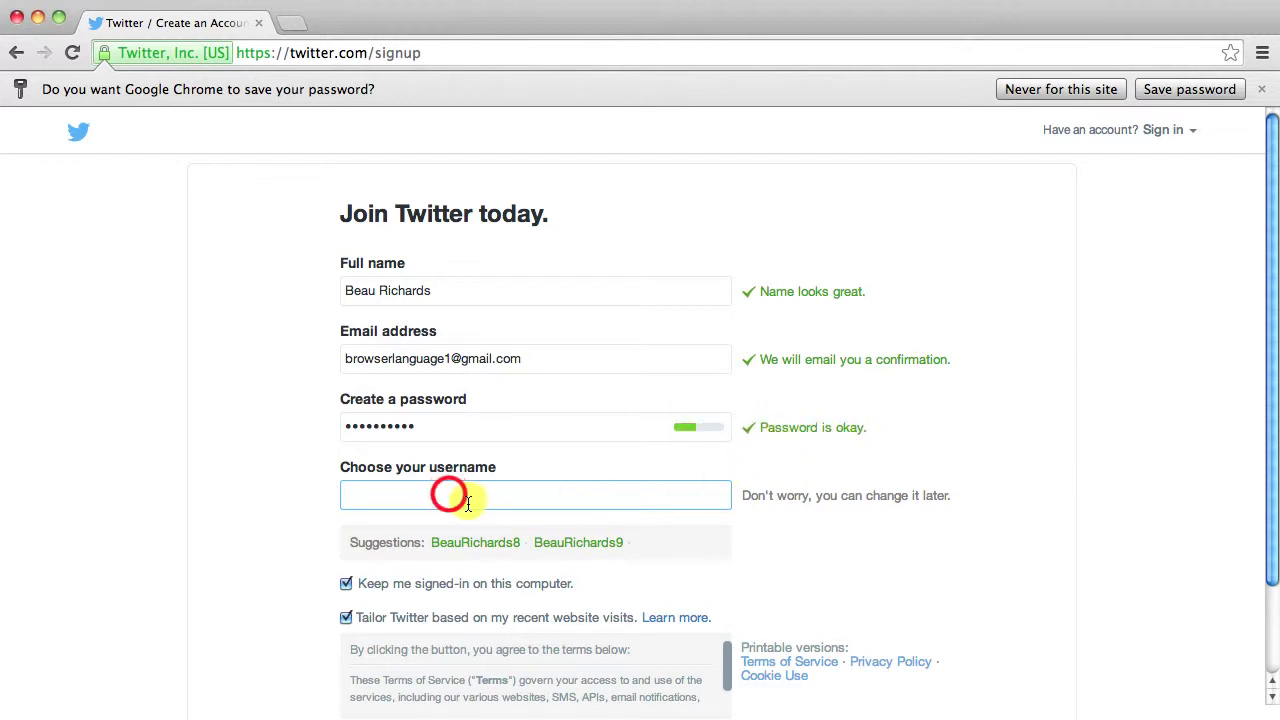
pyautogui.scroll(-2, 437, 494)
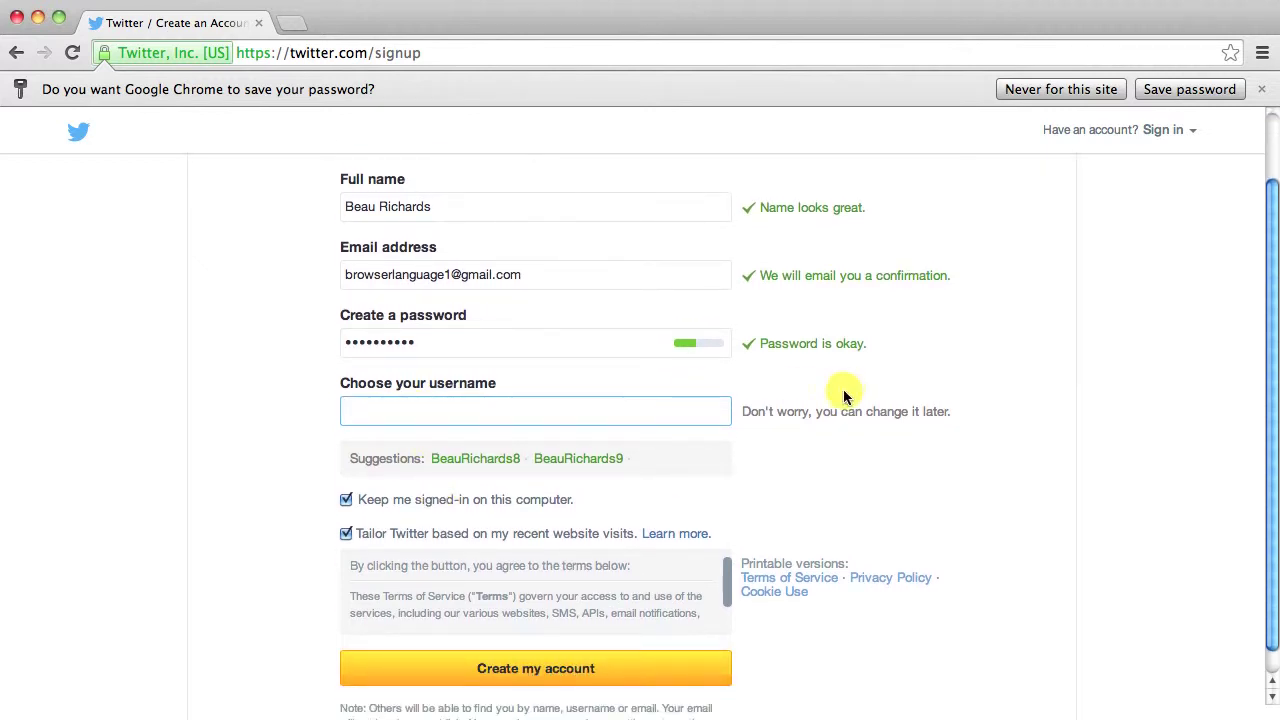
pyautogui.click(574, 402)
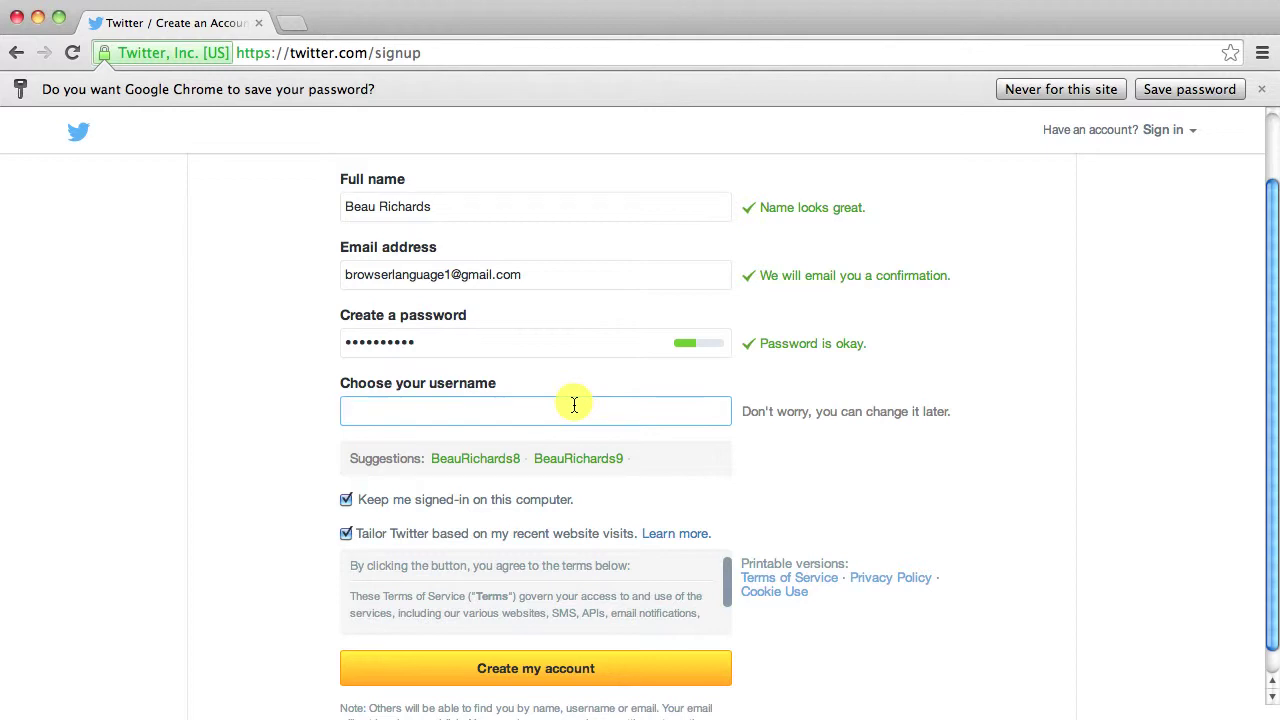
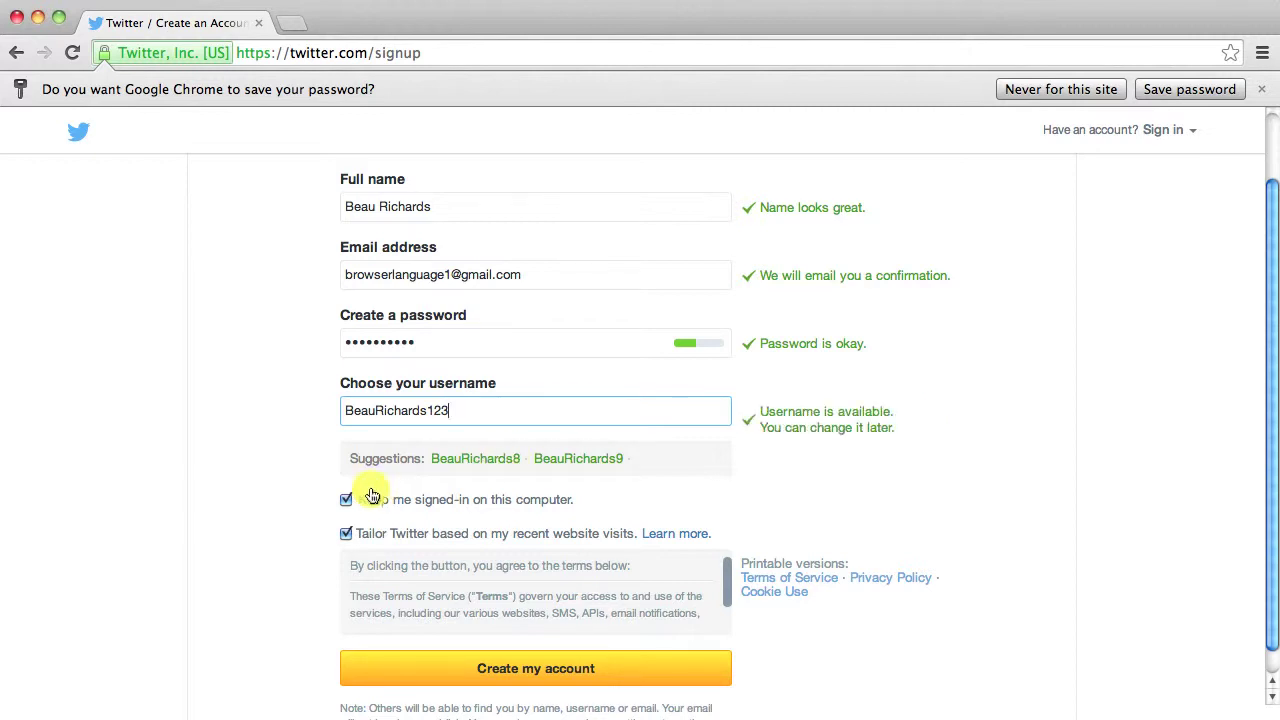
# - Uncheck Keep me signed-in and Tailor Twitter, then create the account
pyautogui.scroll(-1, 277, 386)
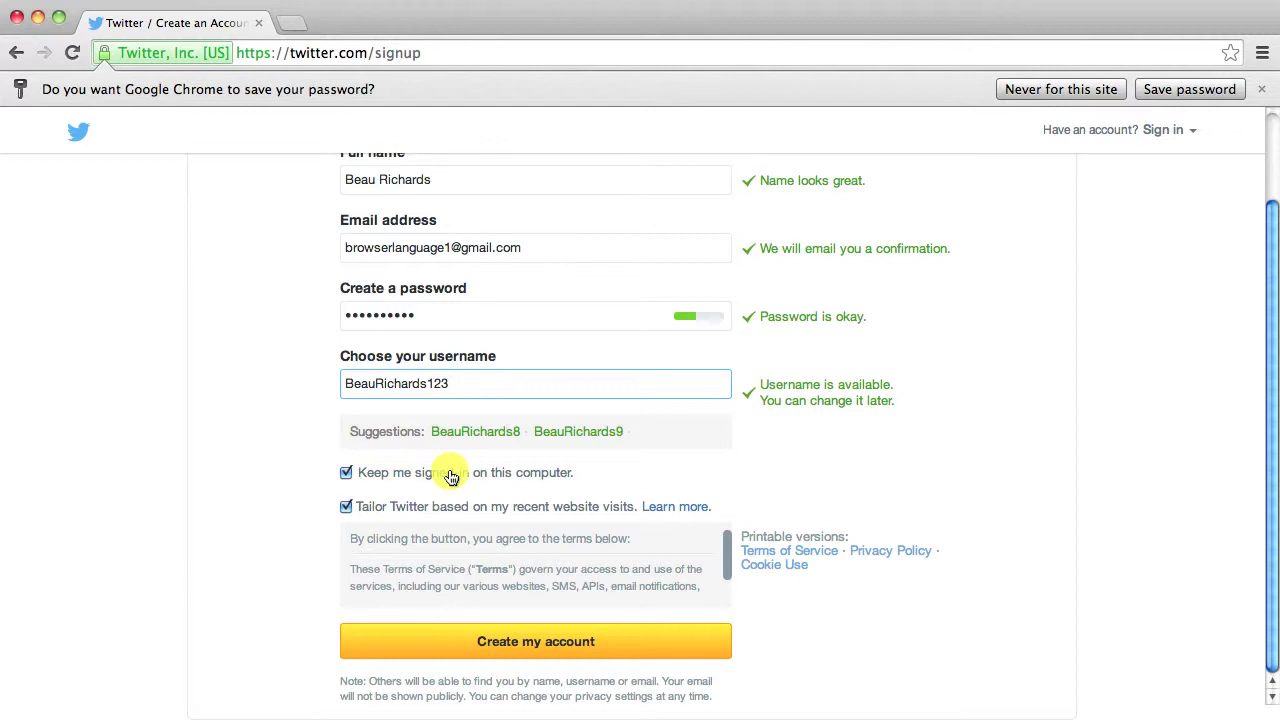
pyautogui.click(346, 474)
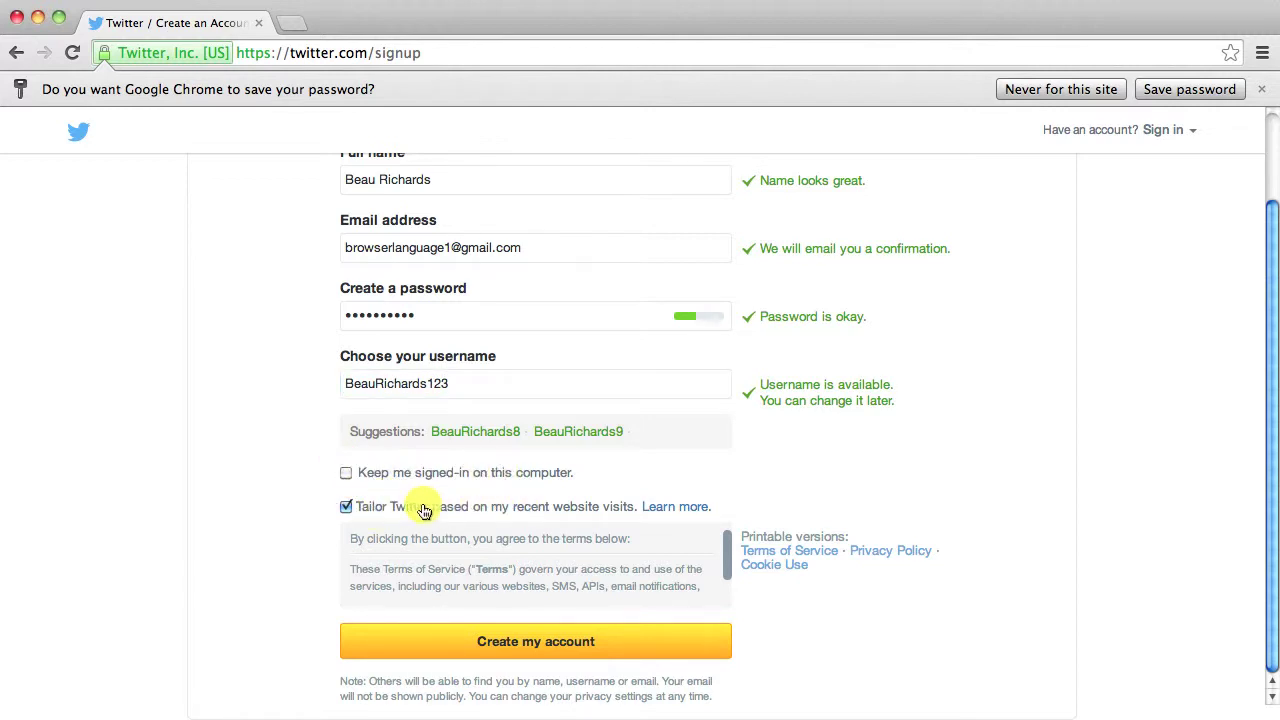
pyautogui.click(346, 507)
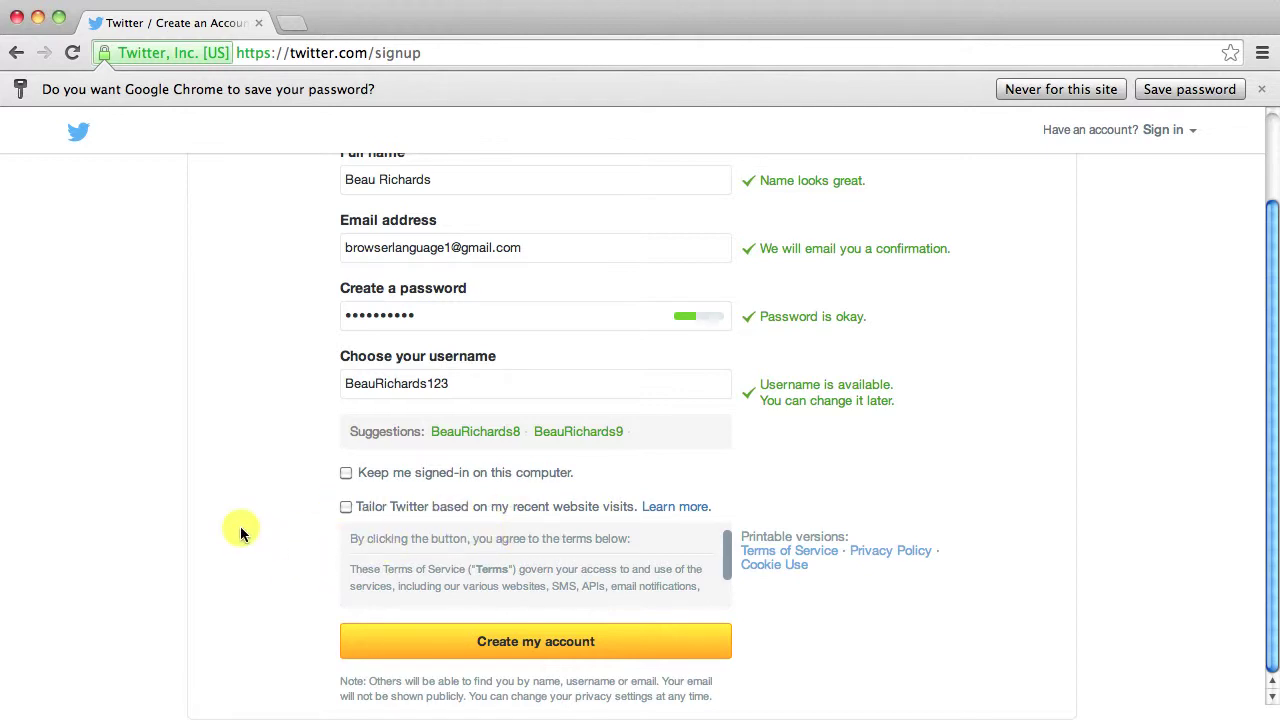
pyautogui.click(513, 640)
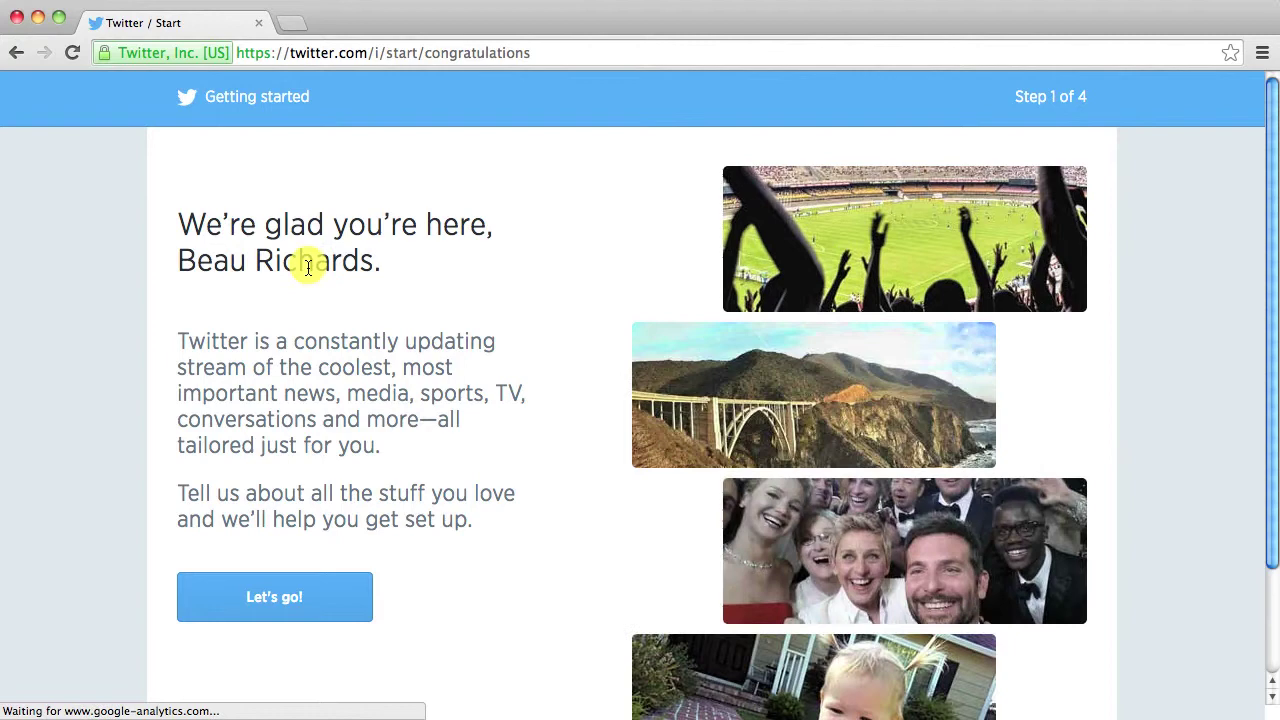
# - Start getting-started, tick Popular accounts as the only interest, and continue past interests
pyautogui.scroll(-2, 457, 366)
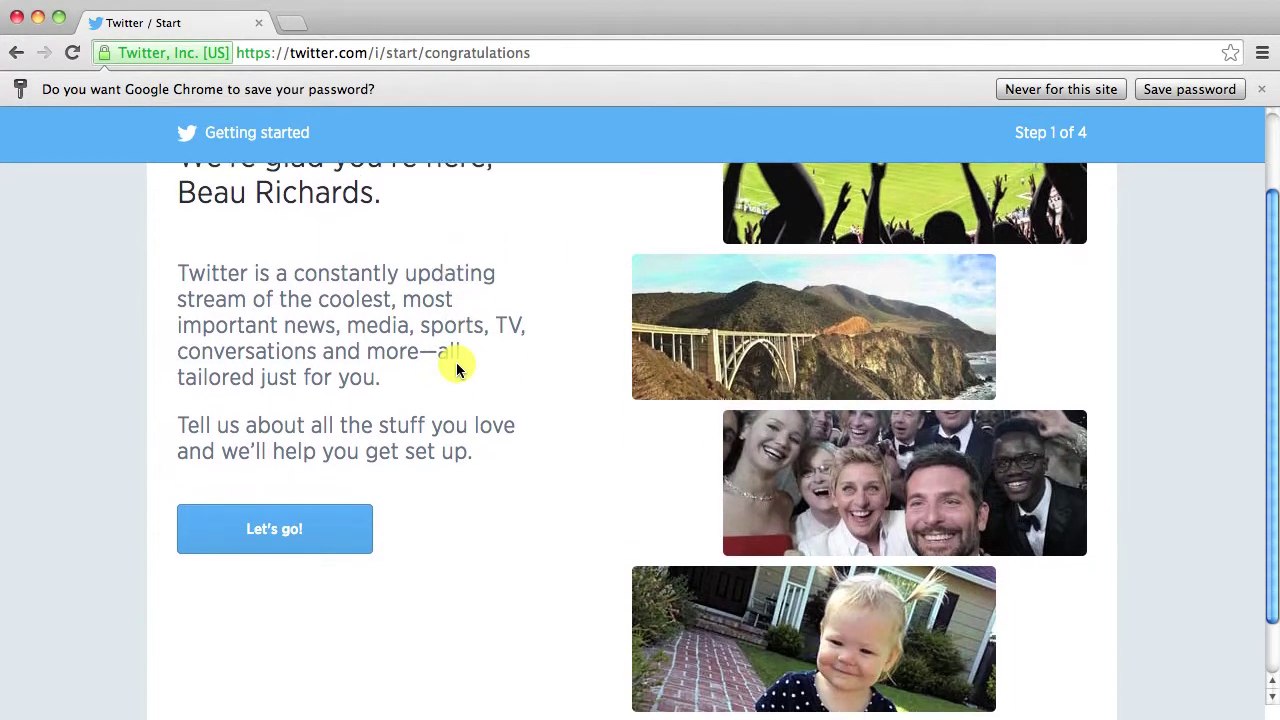
pyautogui.click(292, 521)
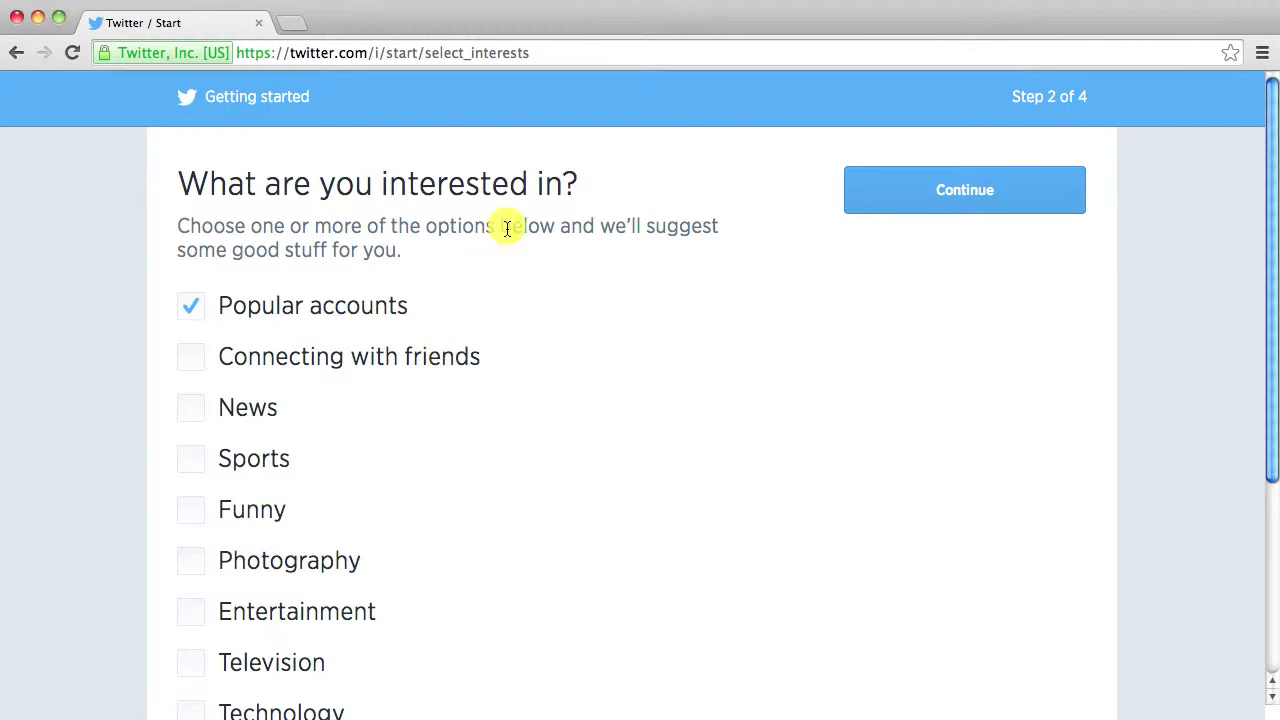
pyautogui.scroll(-2, 506, 224)
pyautogui.scroll(2, 507, 228)
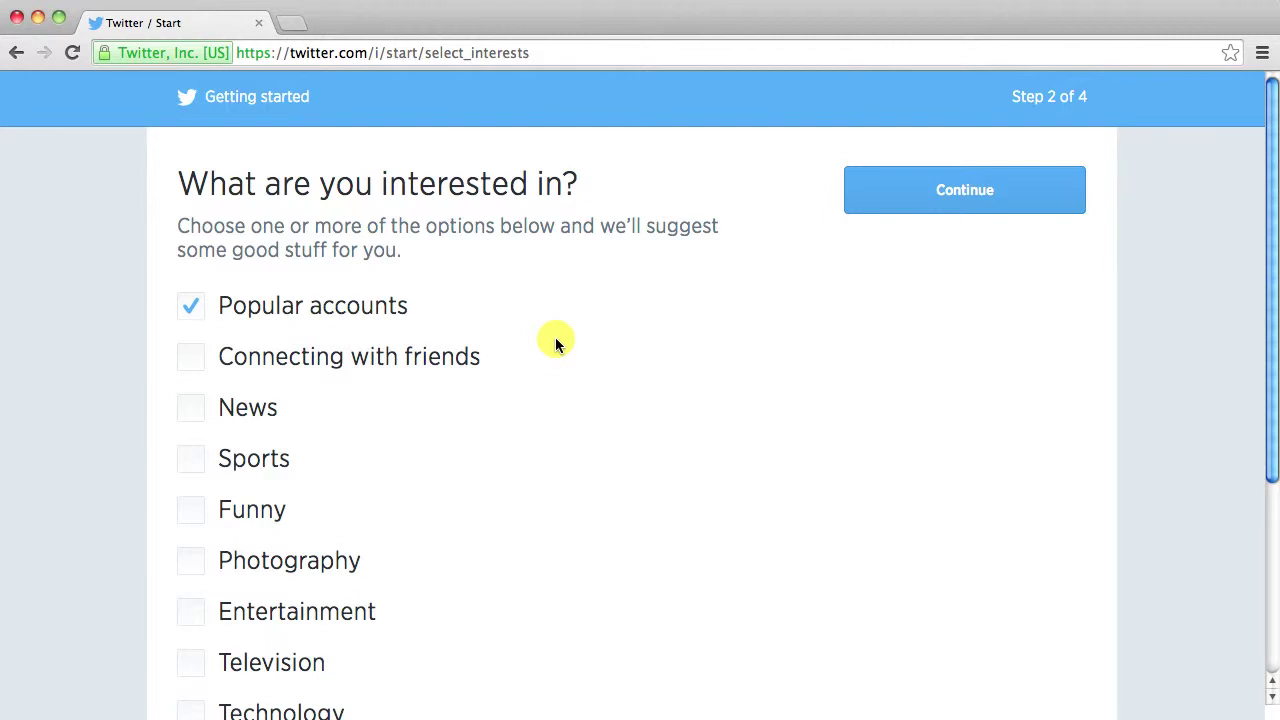
pyautogui.scroll(-5, 556, 343)
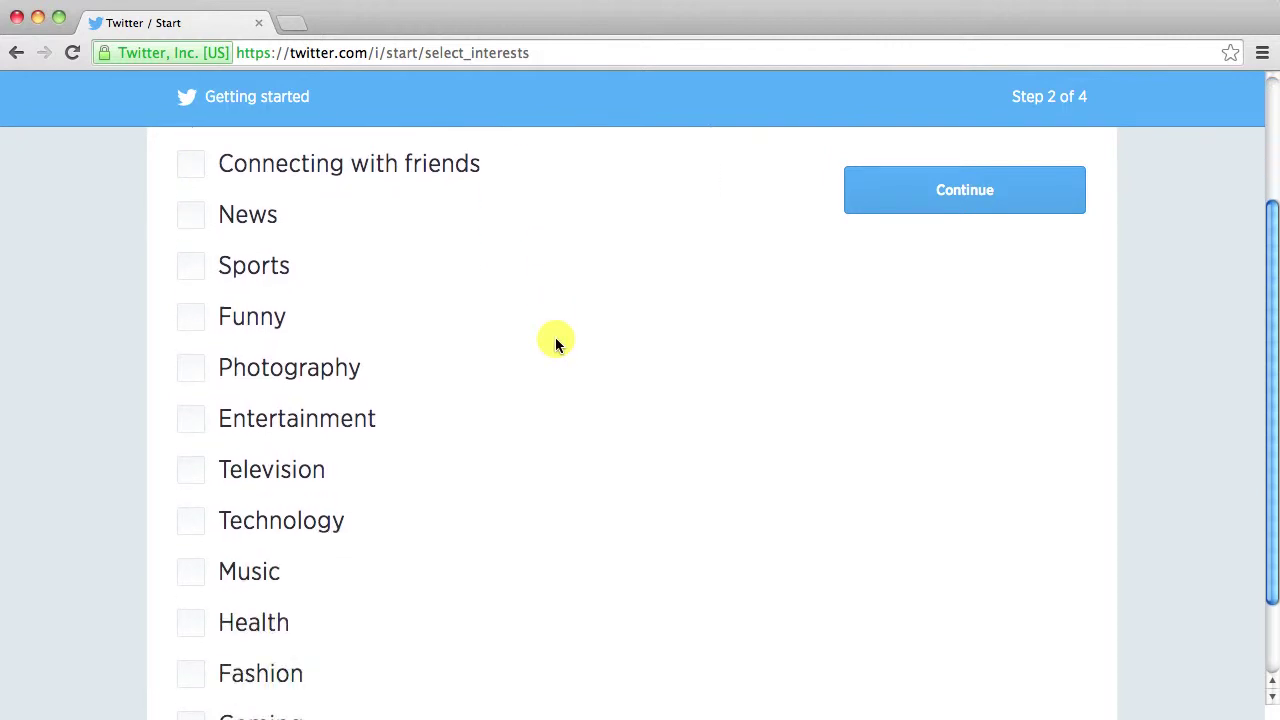
pyautogui.scroll(5, 555, 337)
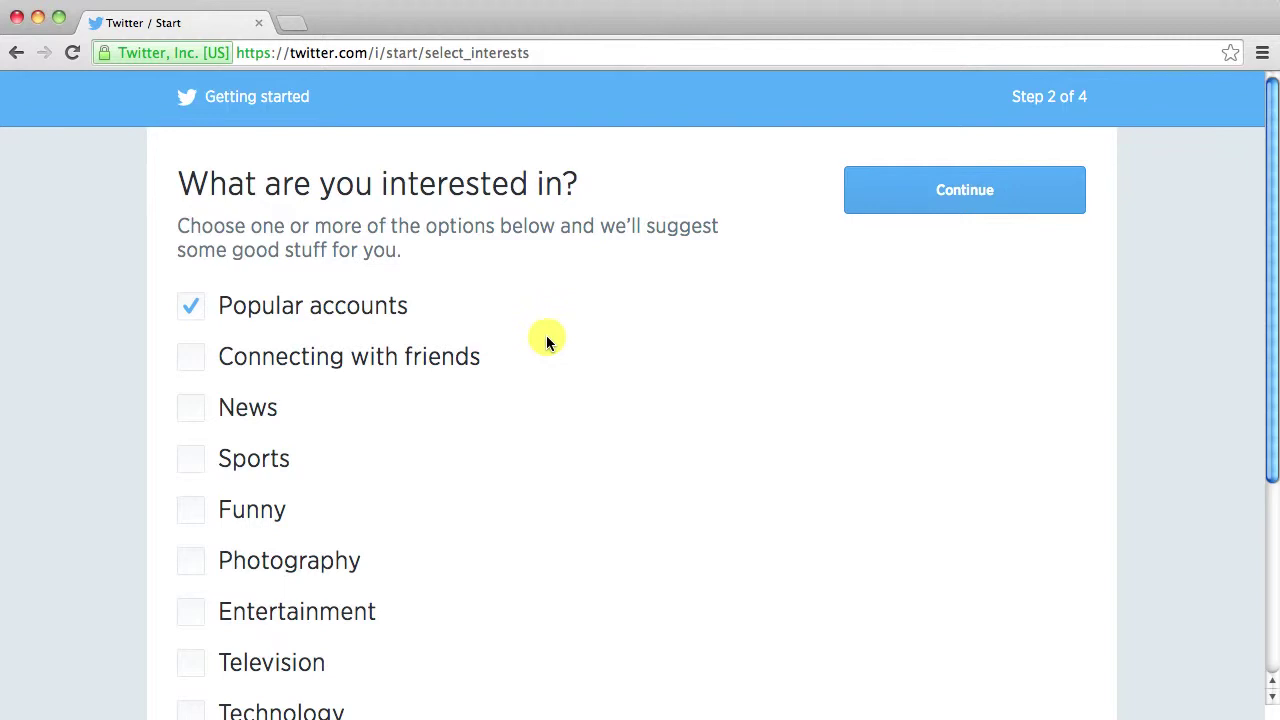
pyautogui.click(194, 306)
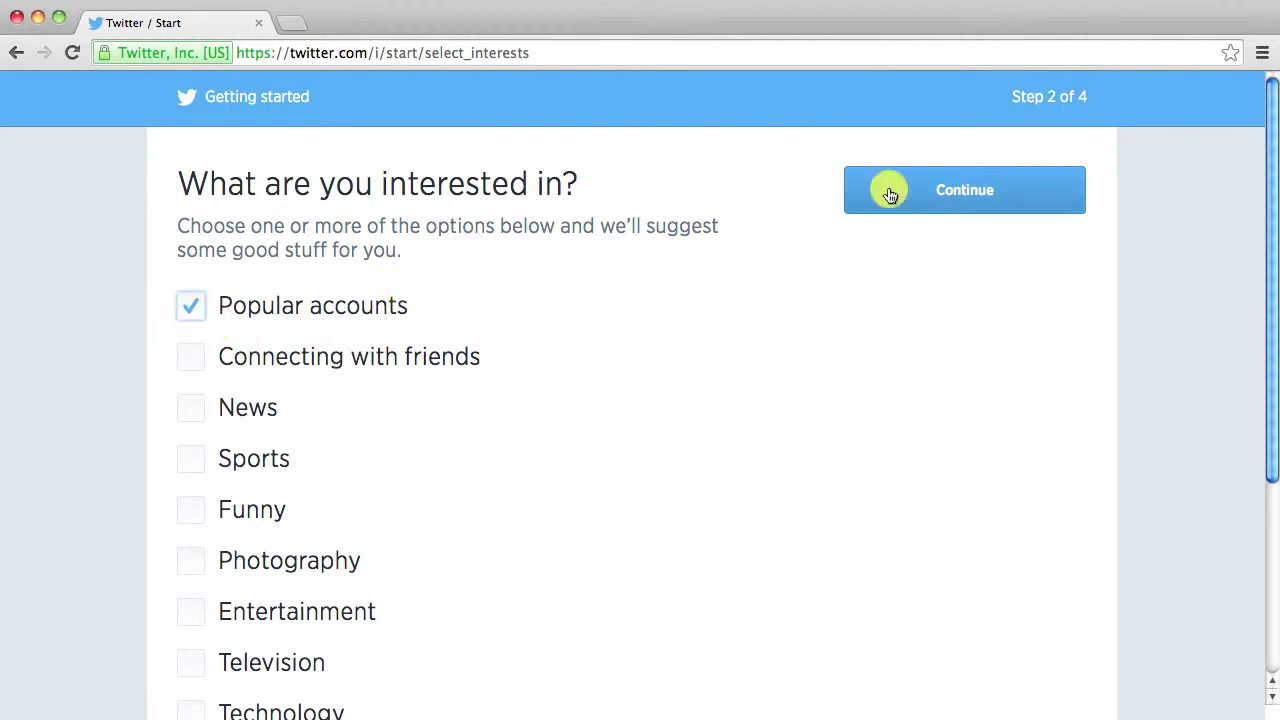
pyautogui.click(975, 191)
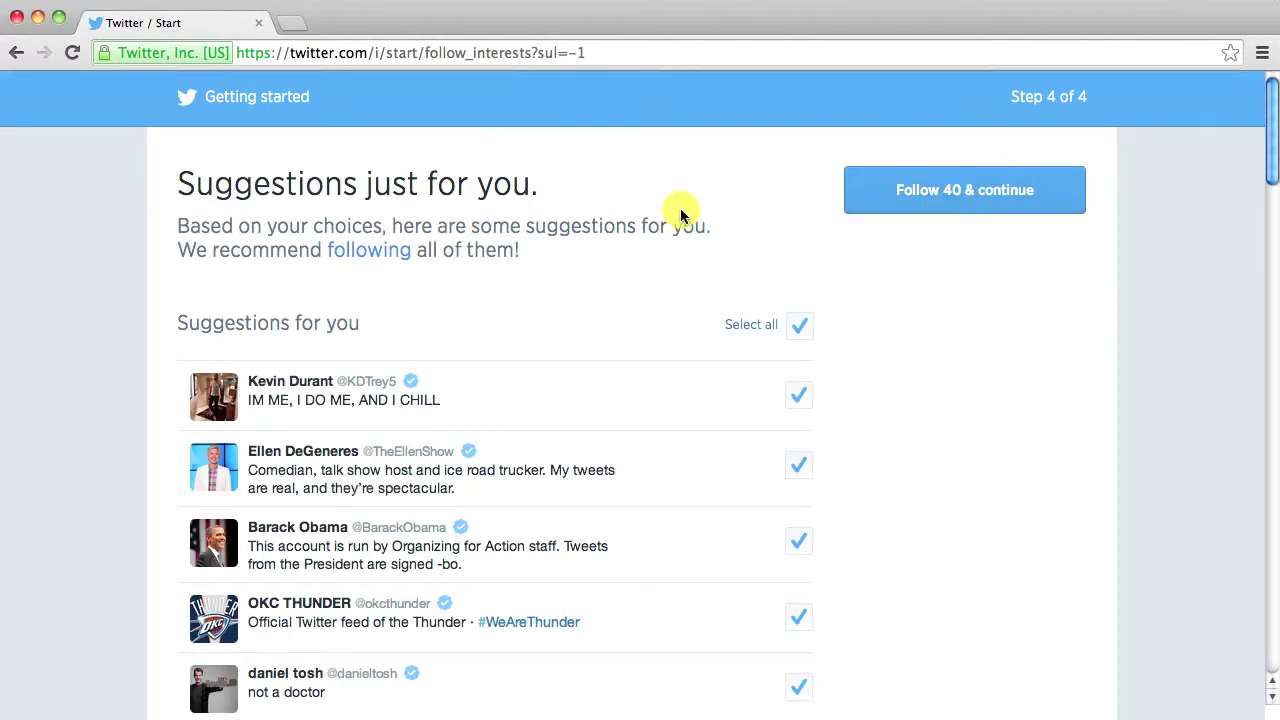
# - Untick Select all so none of the 40 suggested accounts are followed, then finish setup
pyautogui.scroll(-1, 678, 210)
pyautogui.scroll(1, 684, 212)
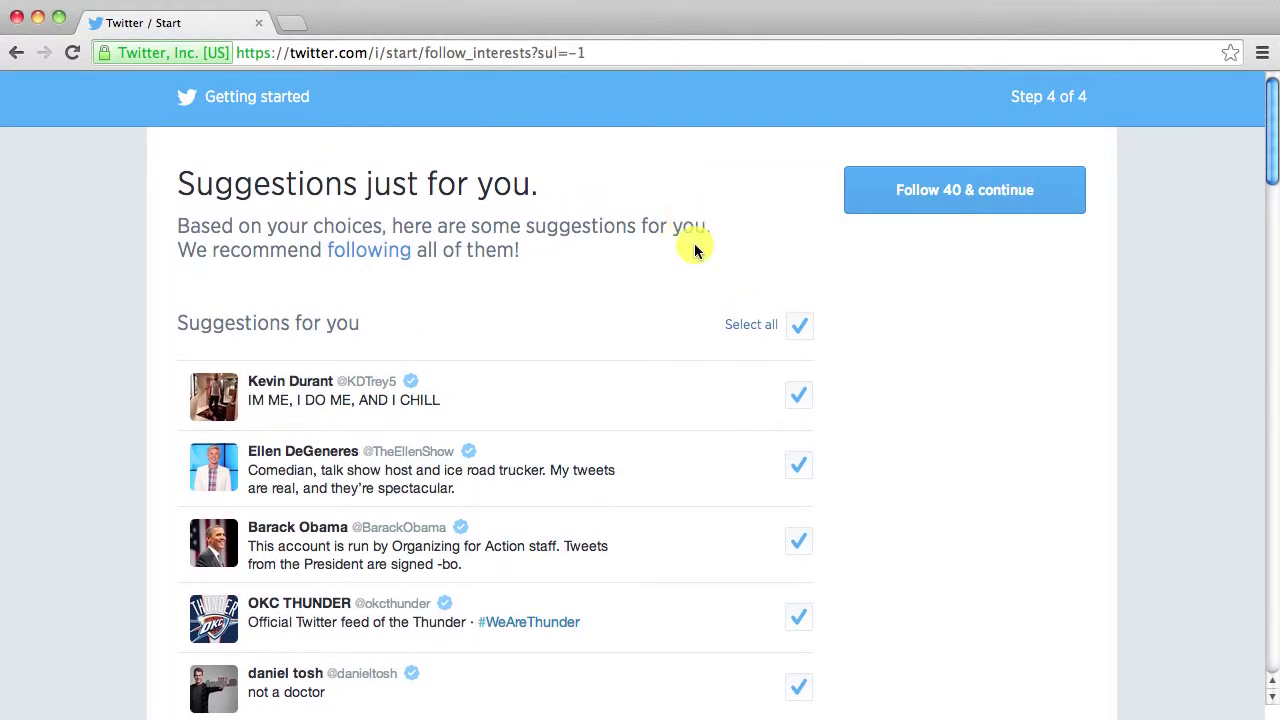
pyautogui.scroll(-2, 694, 249)
pyautogui.scroll(-10, 696, 250)
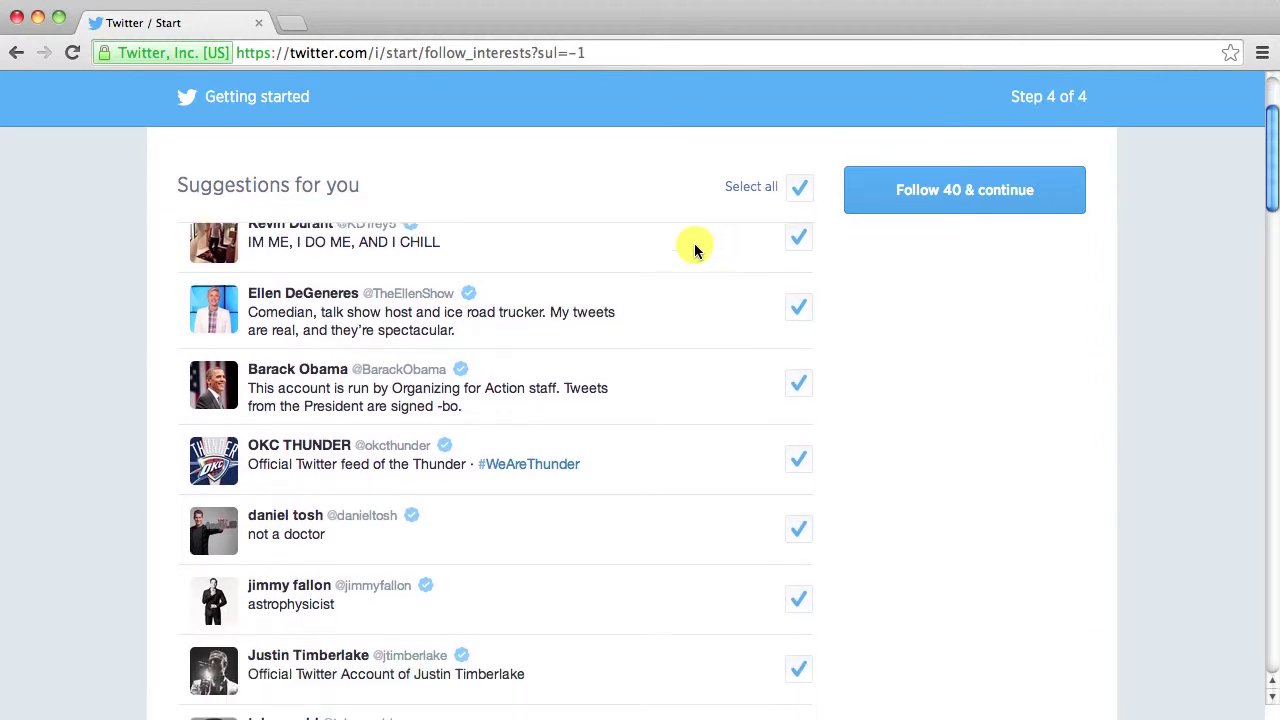
pyautogui.scroll(-10, 696, 250)
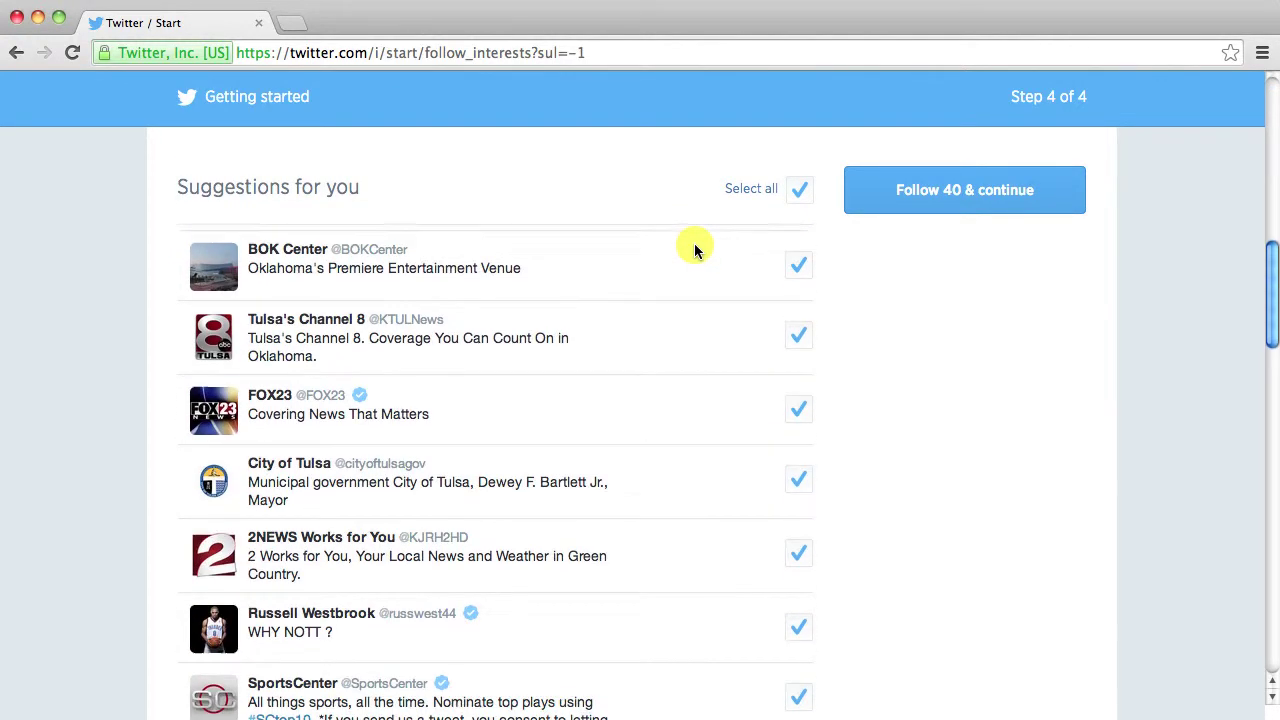
pyautogui.scroll(20, 696, 250)
pyautogui.click(800, 323)
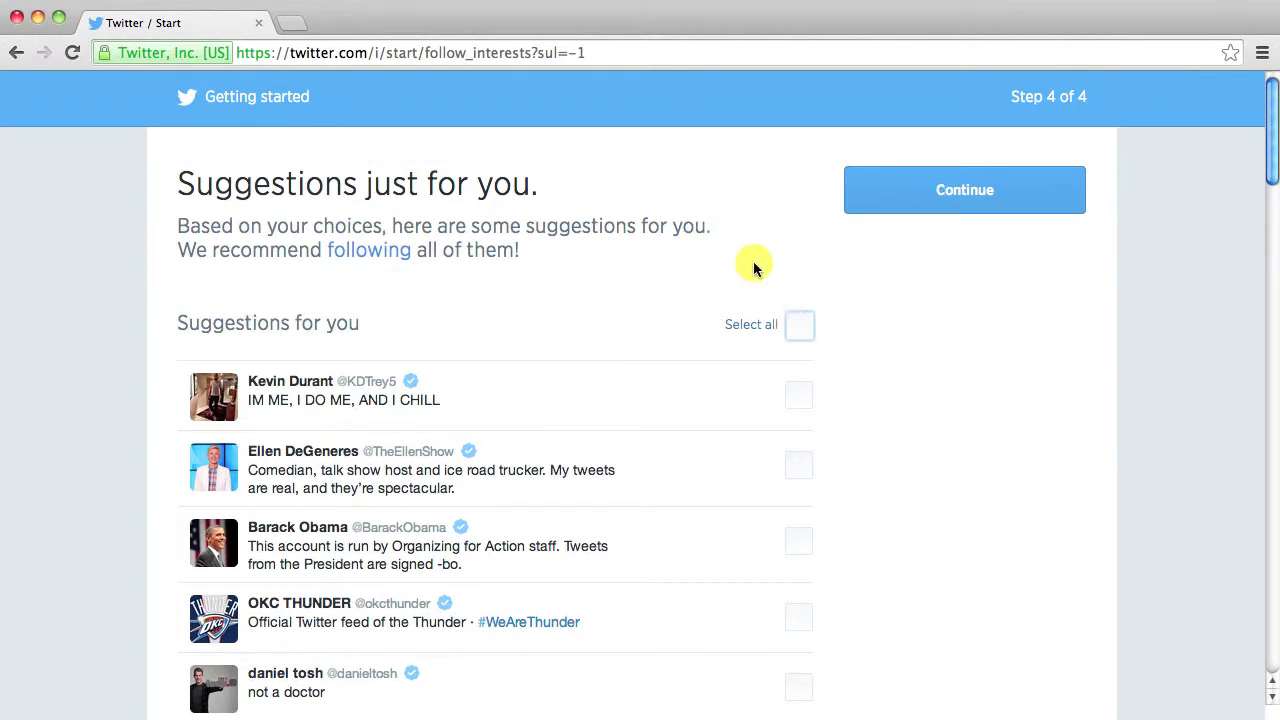
pyautogui.click(800, 327)
pyautogui.click(800, 327)
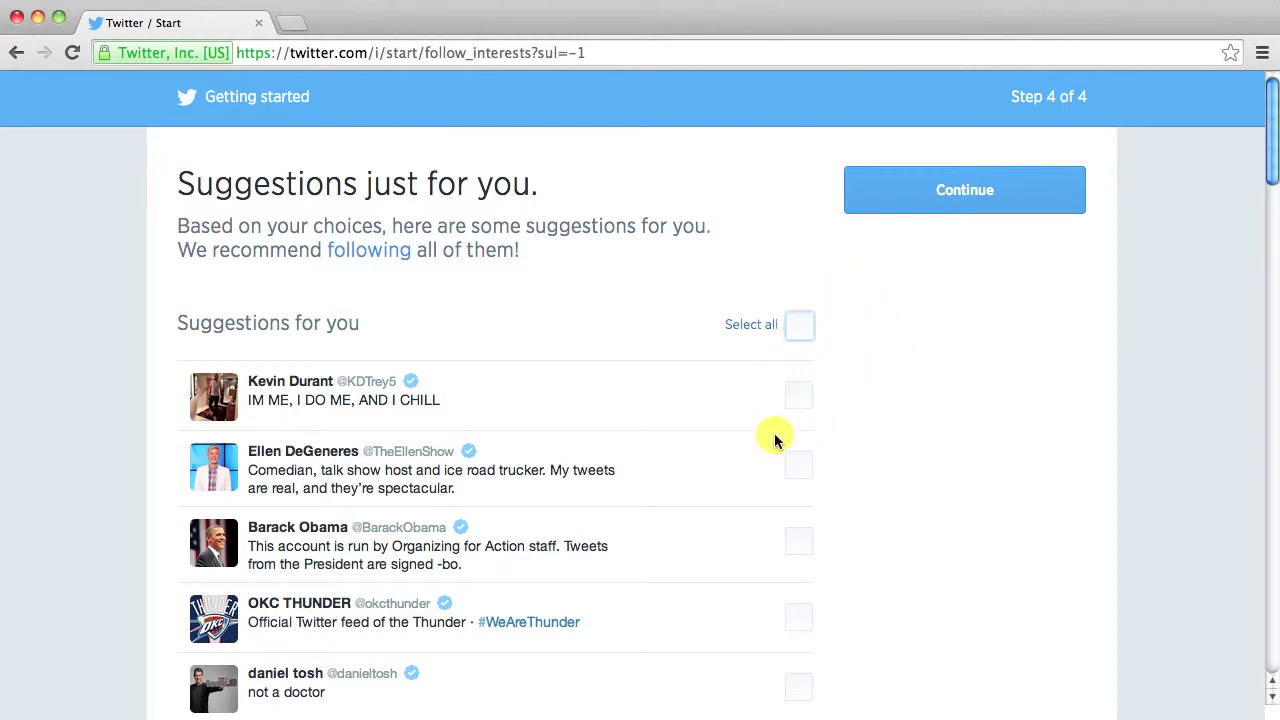
pyautogui.click(948, 175)
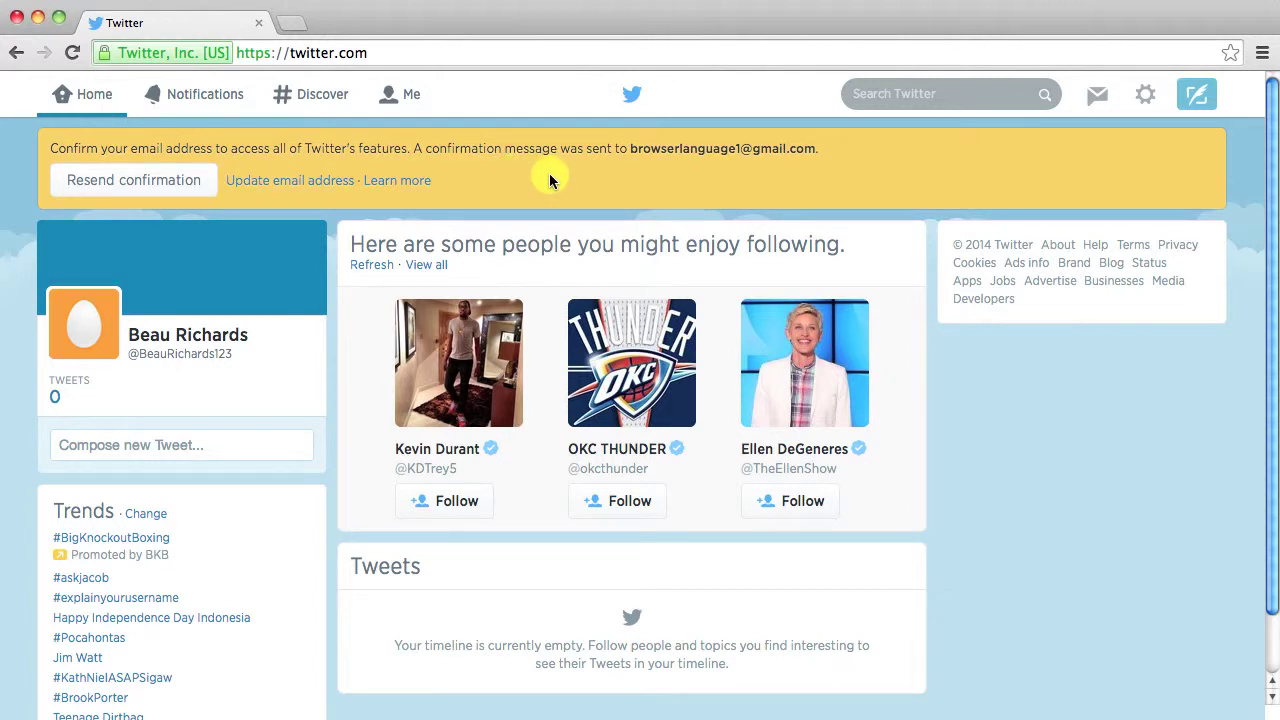
# - Scroll the new home timeline to review the profile card and e-mail confirmation banner
pyautogui.scroll(-1, 235, 250)
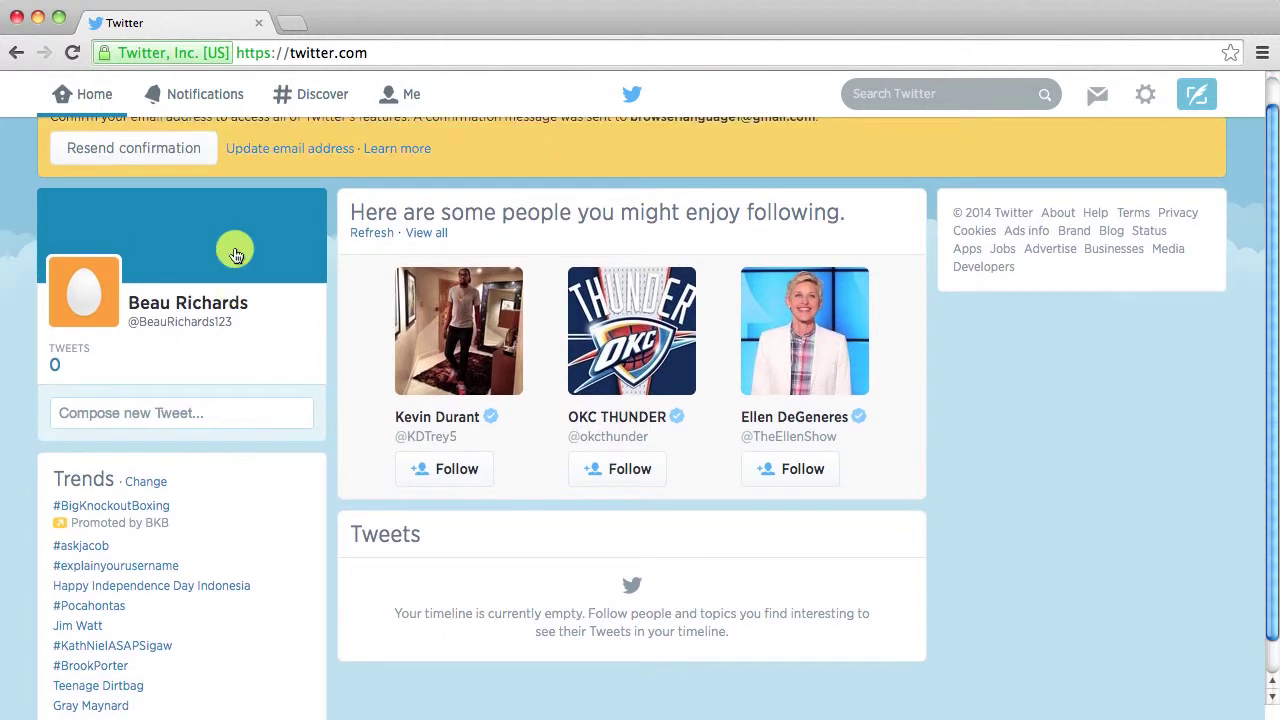
pyautogui.scroll(1, 235, 250)
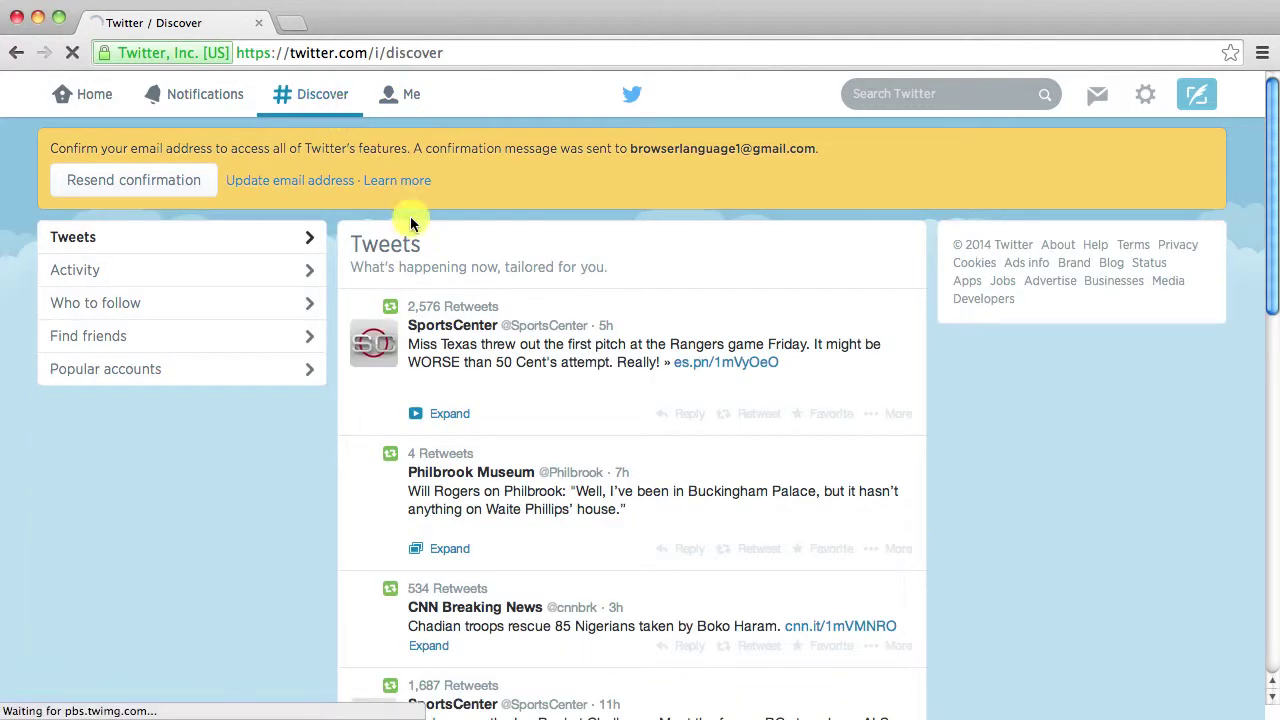
pyautogui.scroll(-3, 597, 270)
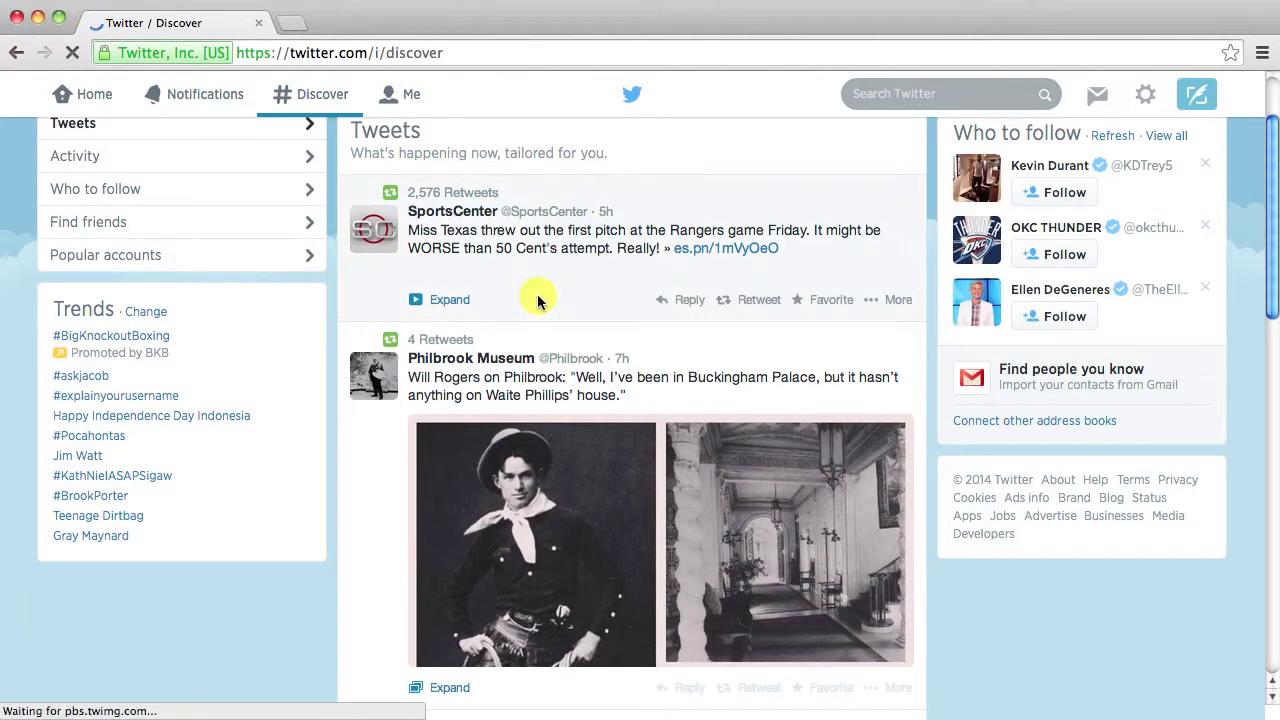
pyautogui.click(531, 297)
pyautogui.scroll(3, 531, 297)
pyautogui.click(91, 102)
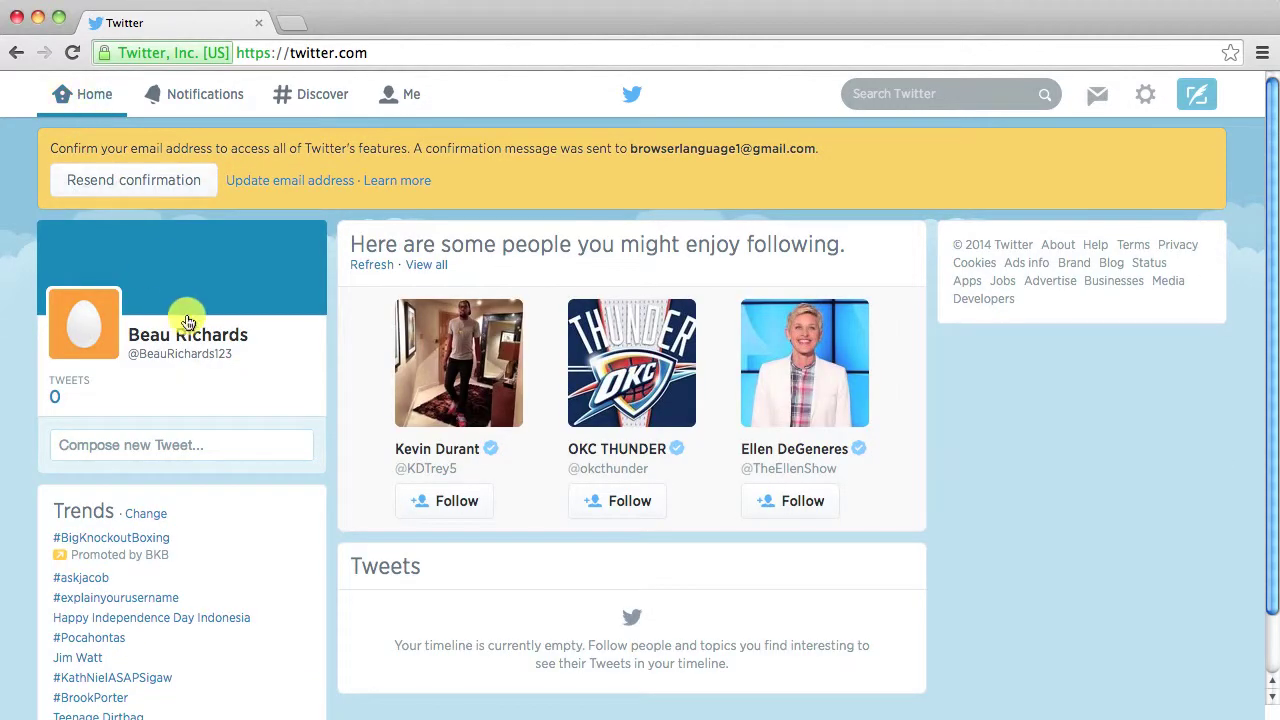
# - Type test text 'gkjghg' into a new tweet, then delete it to leave the draft empty
pyautogui.scroll(-2, 187, 333)
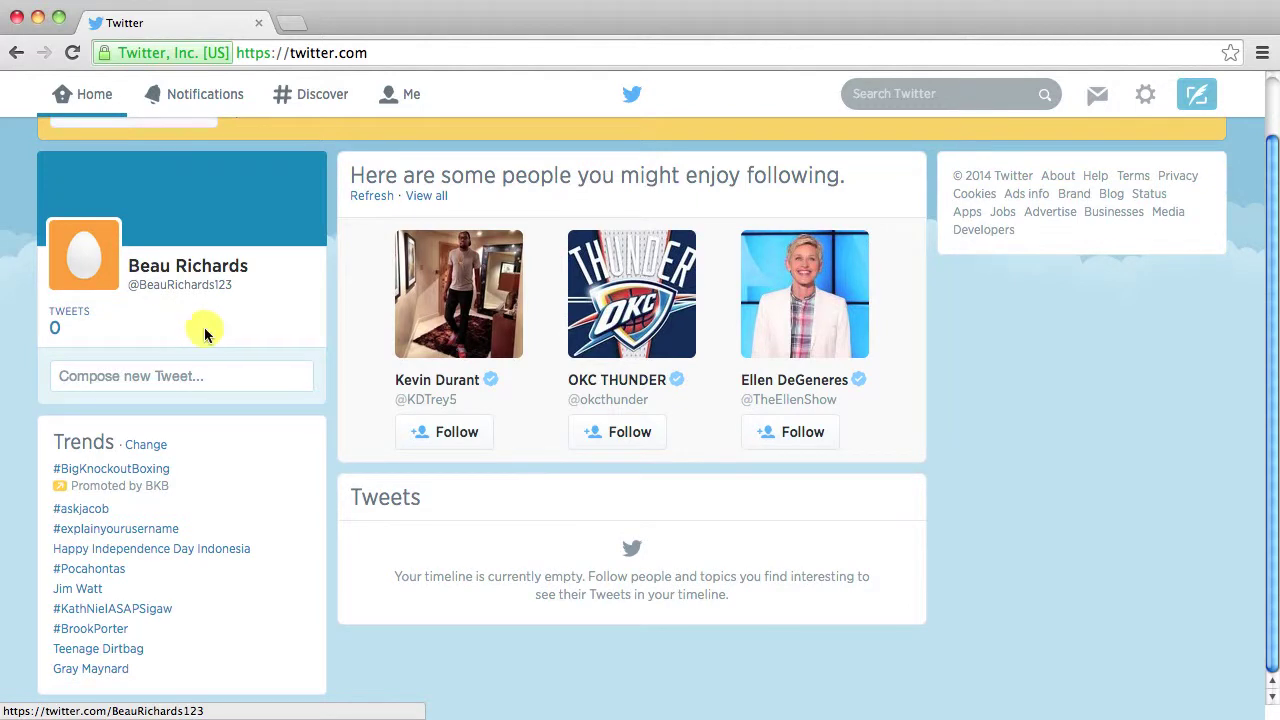
pyautogui.click(176, 373)
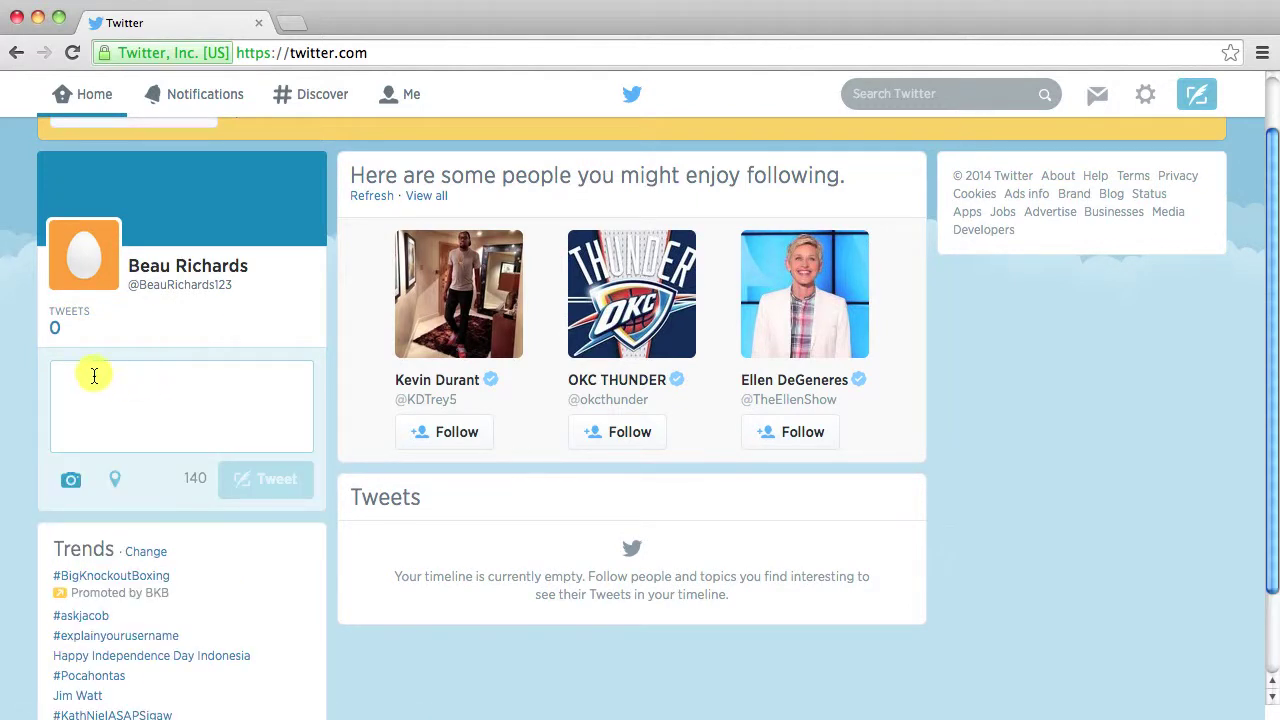
pyautogui.write('gkjghgjgk')
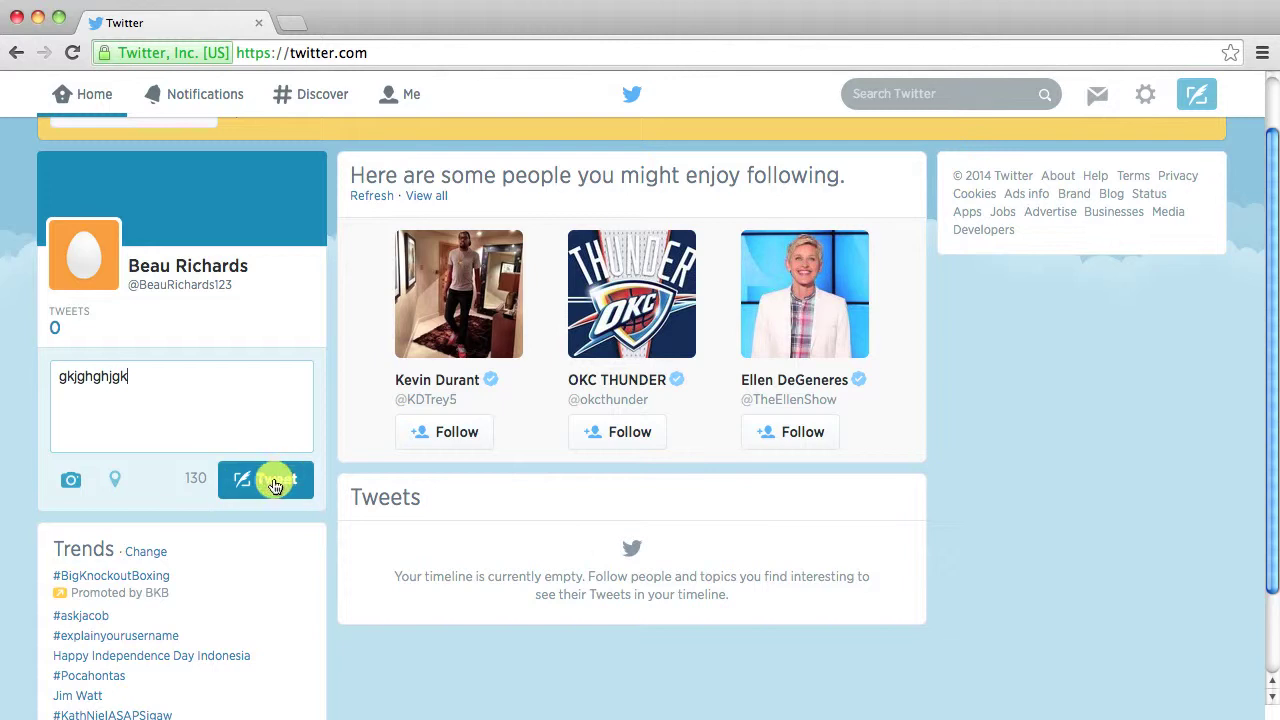
pyautogui.click(148, 372)
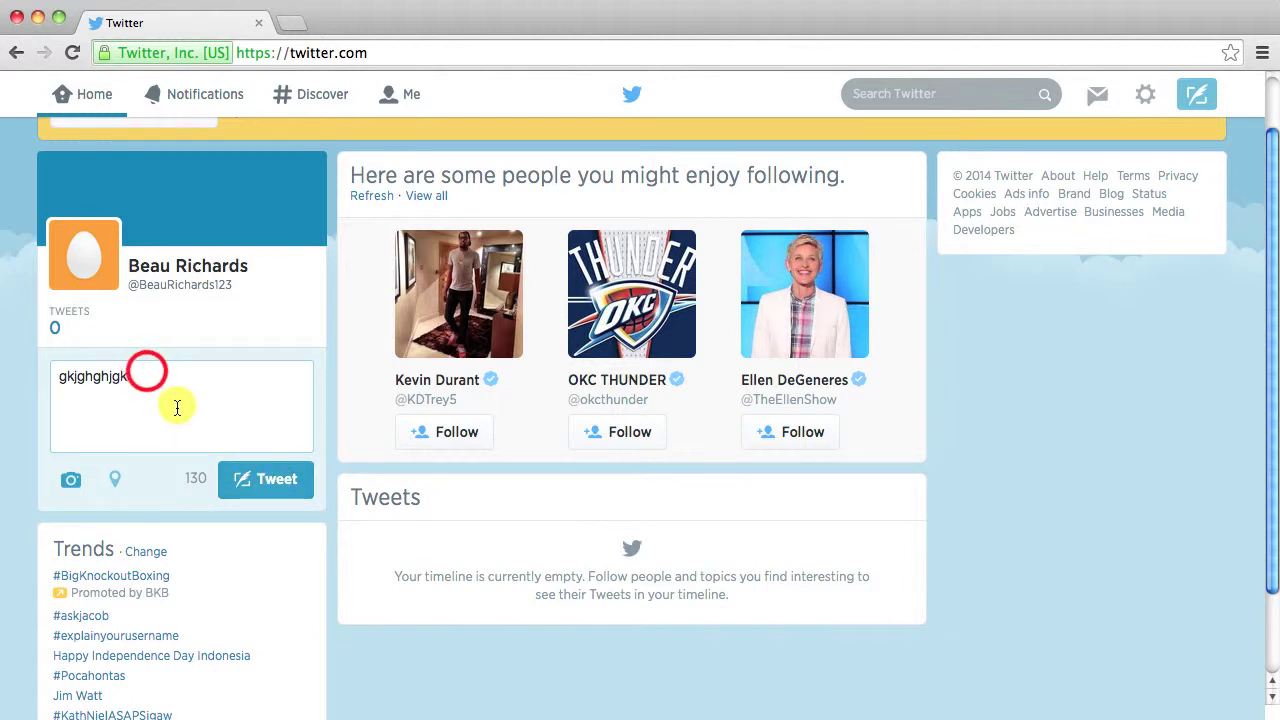
pyautogui.moveTo(146, 372); pyautogui.dragTo(27, 363)
pyautogui.press('BackSpace')
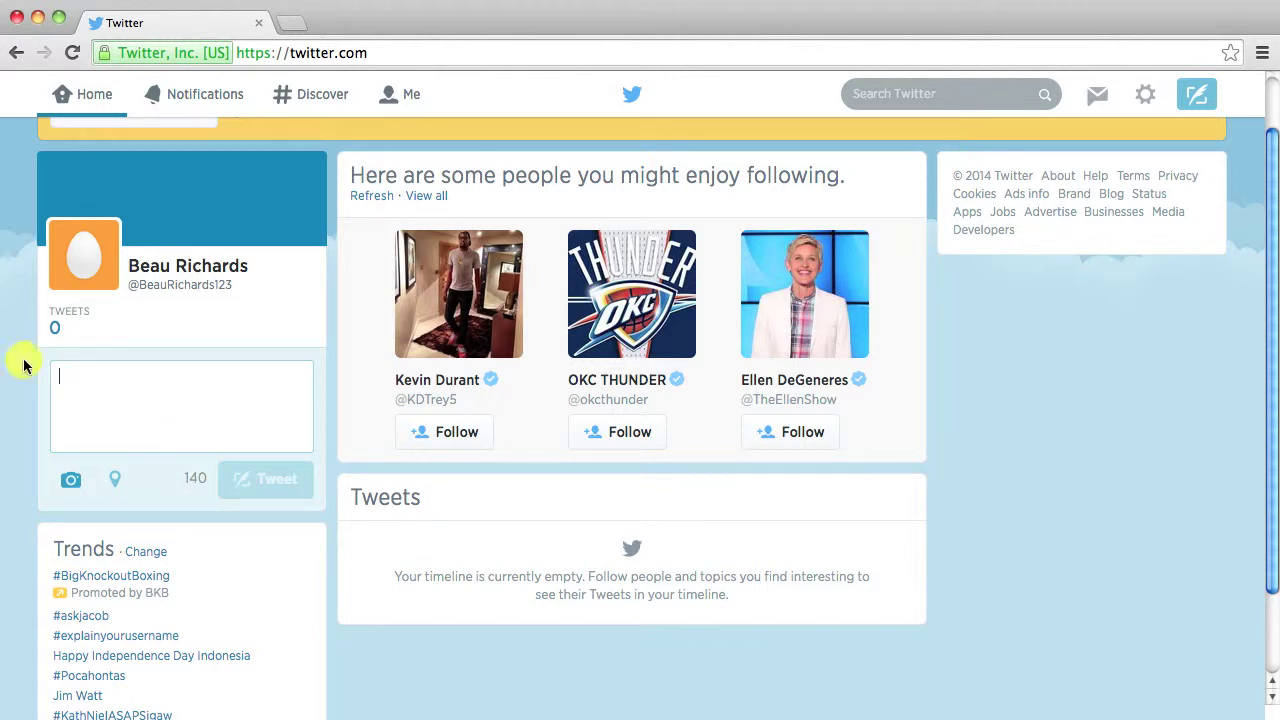